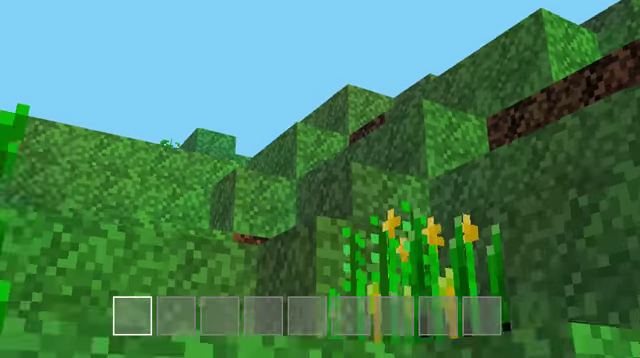
# Break a leaf block and collect the green leaf item into hotbar slot 1
pyautogui.click(320, 179)
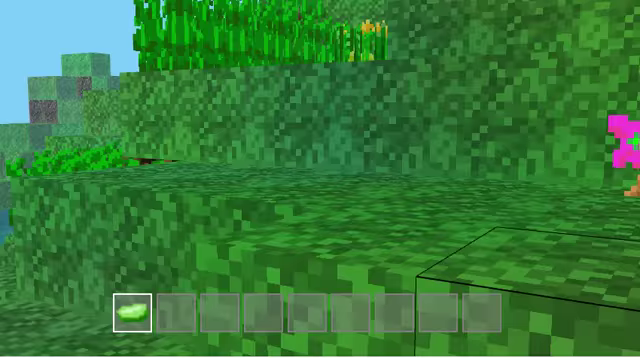
# Switch to slot 2 and back to the leaf in slot 1, then chop the palm log
pyautogui.press('2')
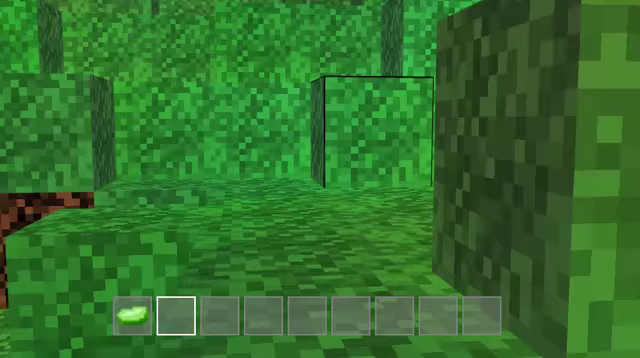
pyautogui.press('1')
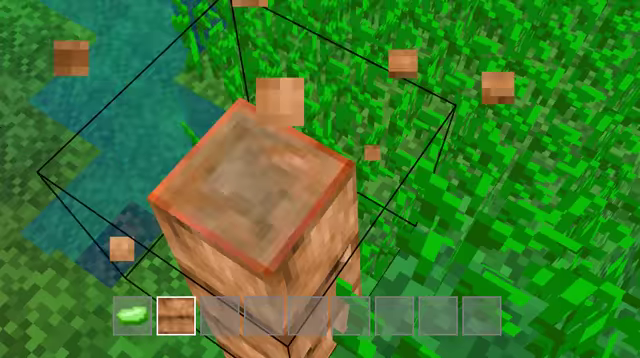
pyautogui.click(320, 179)
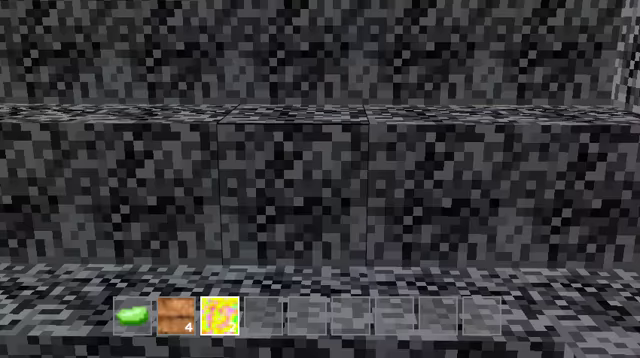
# Place the yellow speckled block on the stone floor
pyautogui.rightClick(320, 179)
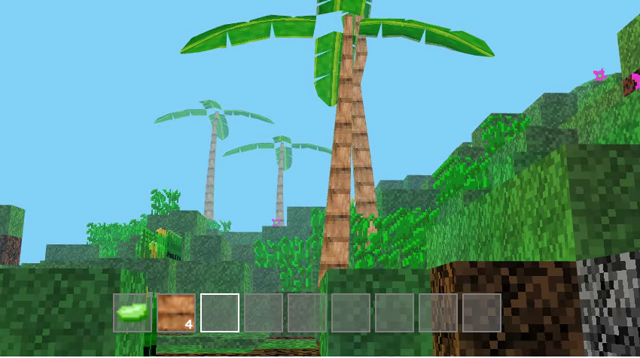
pyautogui.scroll(1, 320, 179)
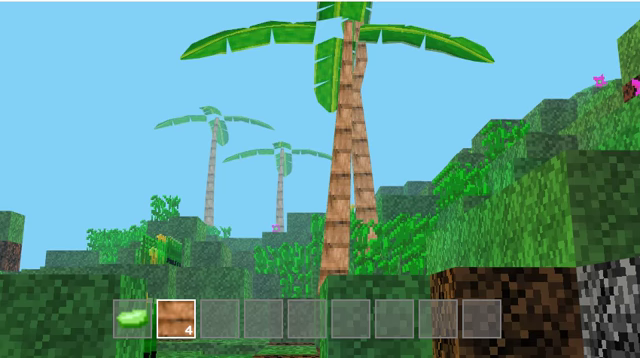
# Look up at the palm tree's crown and break a leaf block there
pyautogui.moveTo(320, 179); pyautogui.dragTo(320, 260)
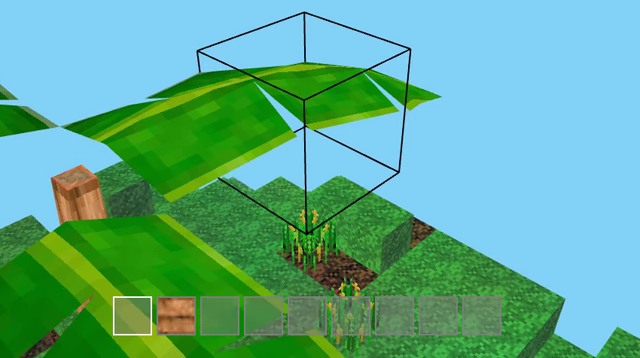
pyautogui.click(320, 179)
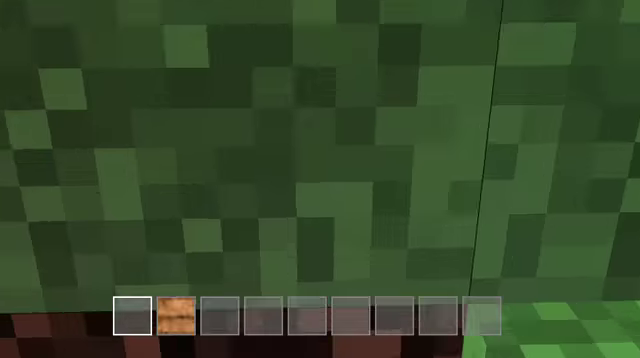
# Collect the crop plant and a dirt block, replant the crop from slot 4, and dig more dirt
pyautogui.click(320, 179)
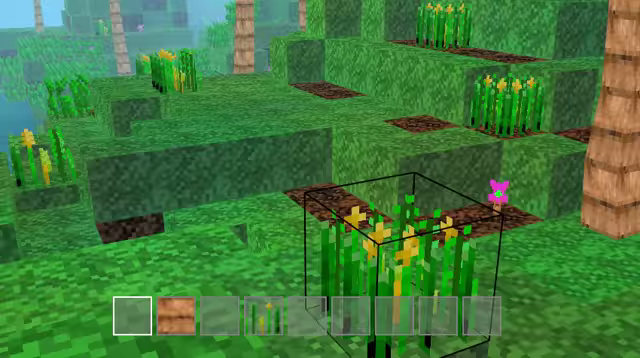
pyautogui.click(320, 179)
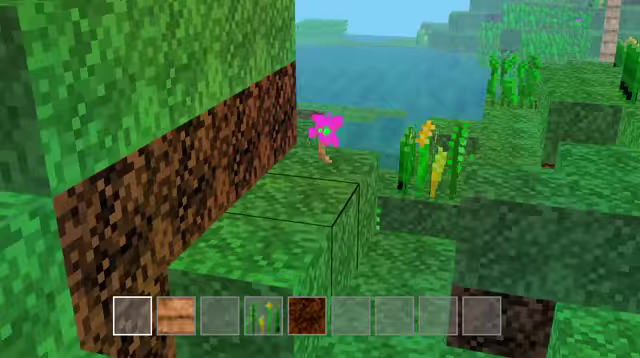
pyautogui.press('4')
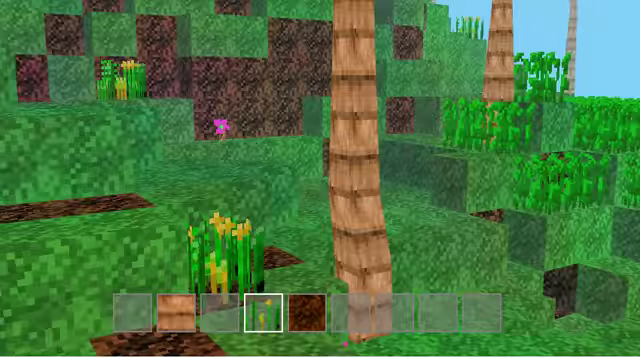
pyautogui.rightClick(320, 179)
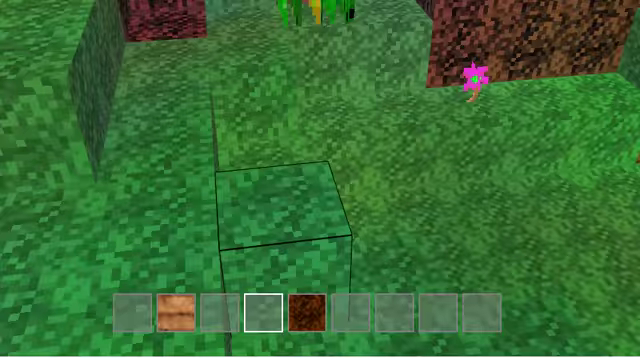
pyautogui.click(320, 179)
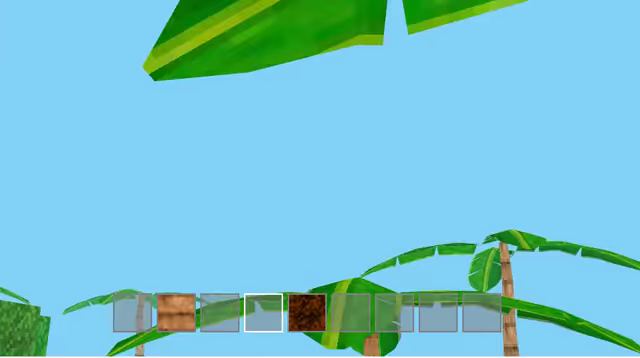